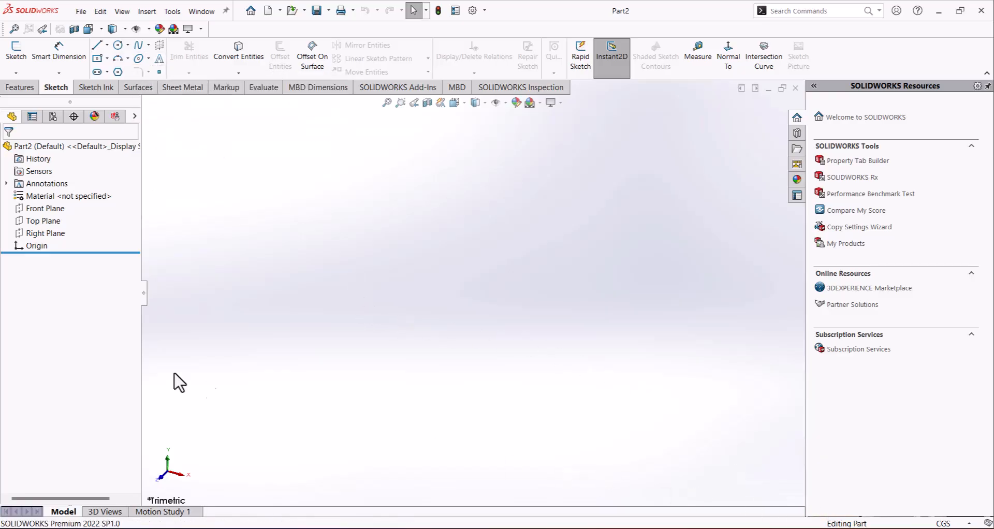
# Step: Start a sketch on the Front Plane and draw a horizontal centerline about 14.86 cm long from the origin
pyautogui.click(35, 208)
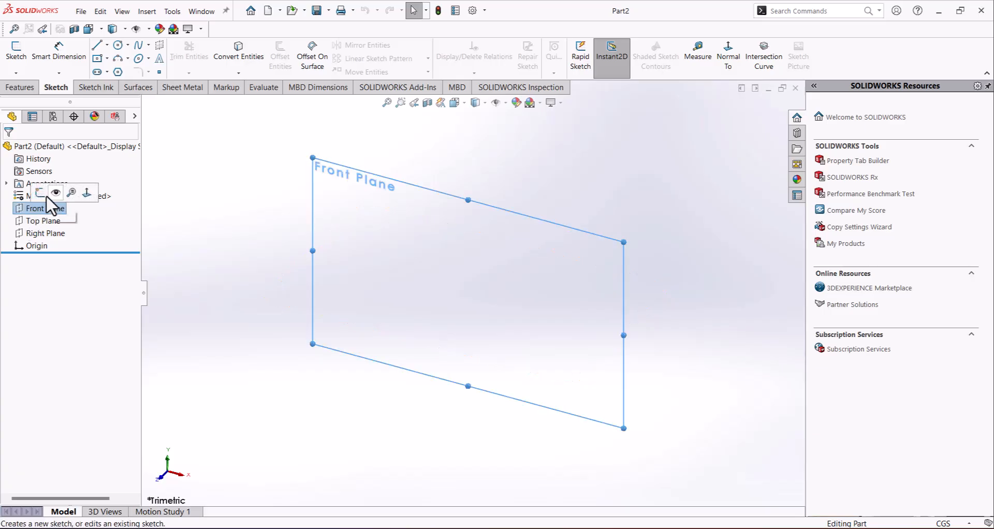
pyautogui.click(38, 195)
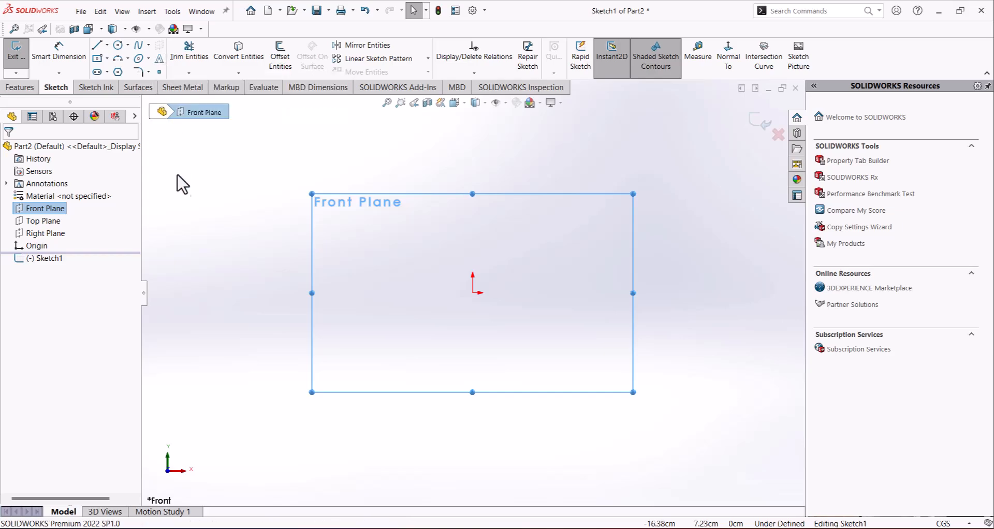
pyautogui.click(108, 45)
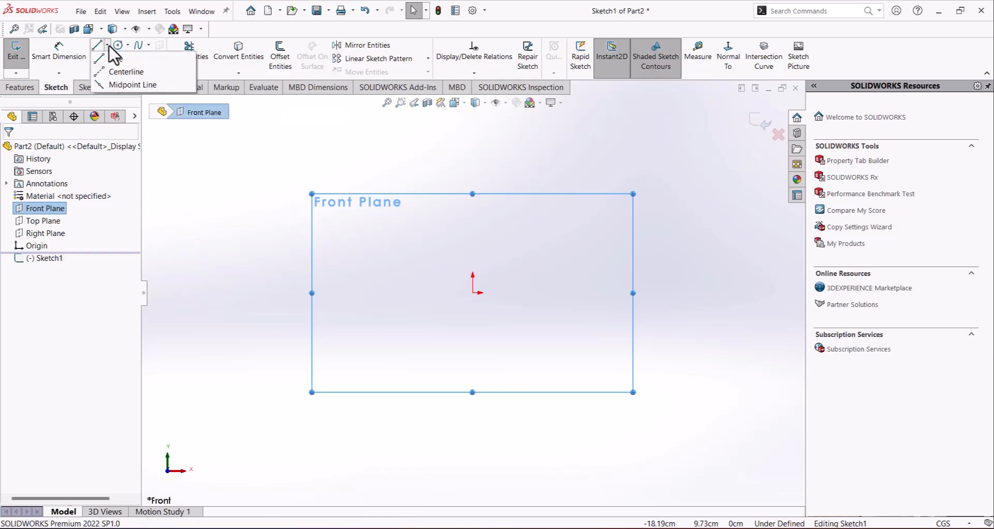
pyautogui.click(116, 72)
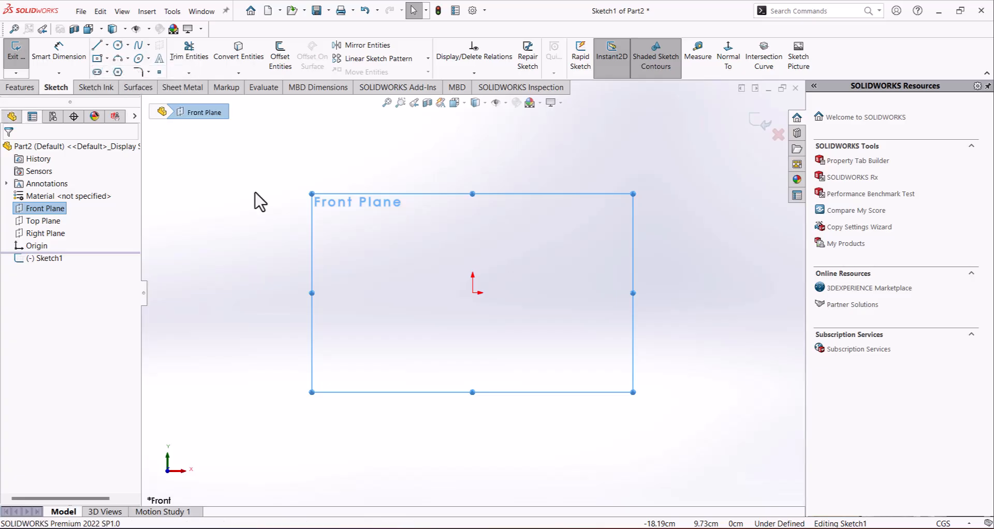
pyautogui.click(473, 294)
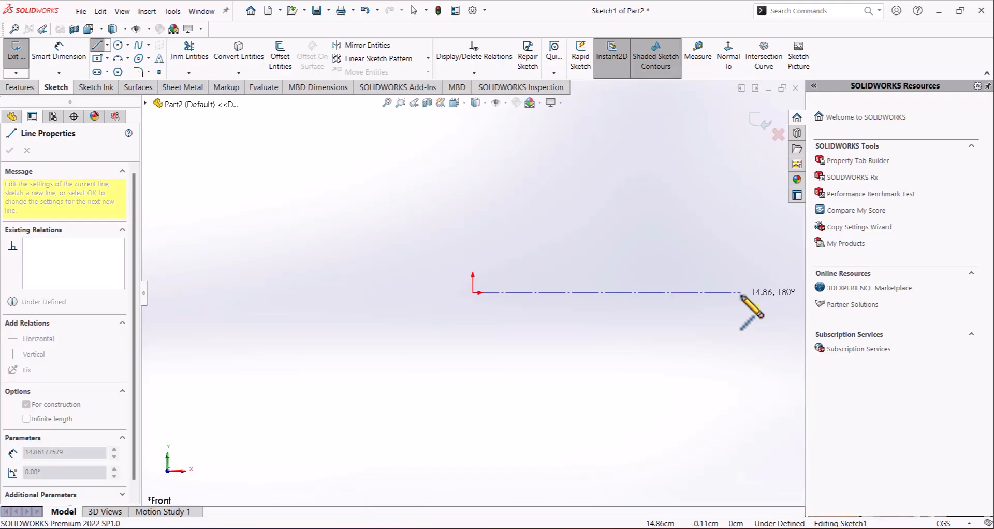
pyautogui.click(741, 294)
pyautogui.press('Escape')
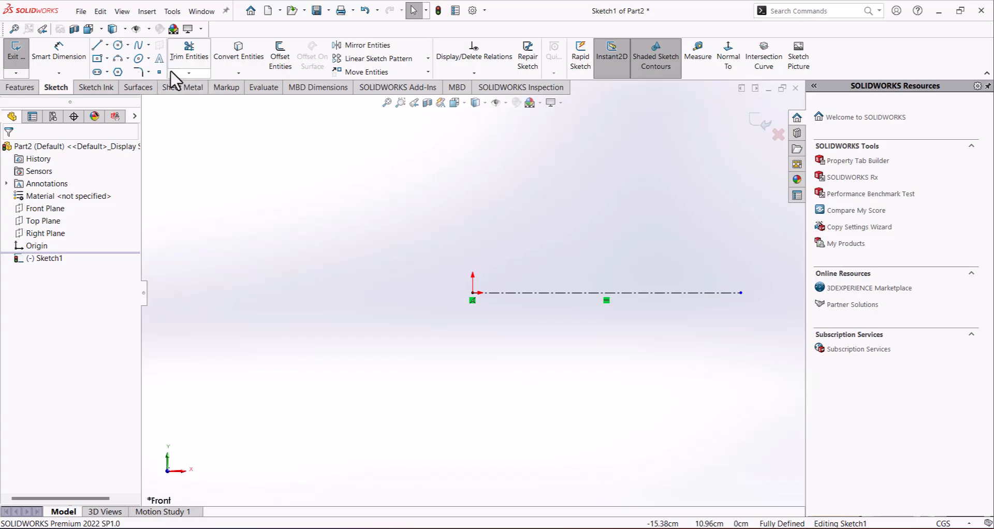
# Step: Draw a vertical centerline about 7.6 cm long upward from the origin
pyautogui.click(107, 45)
pyautogui.click(120, 71)
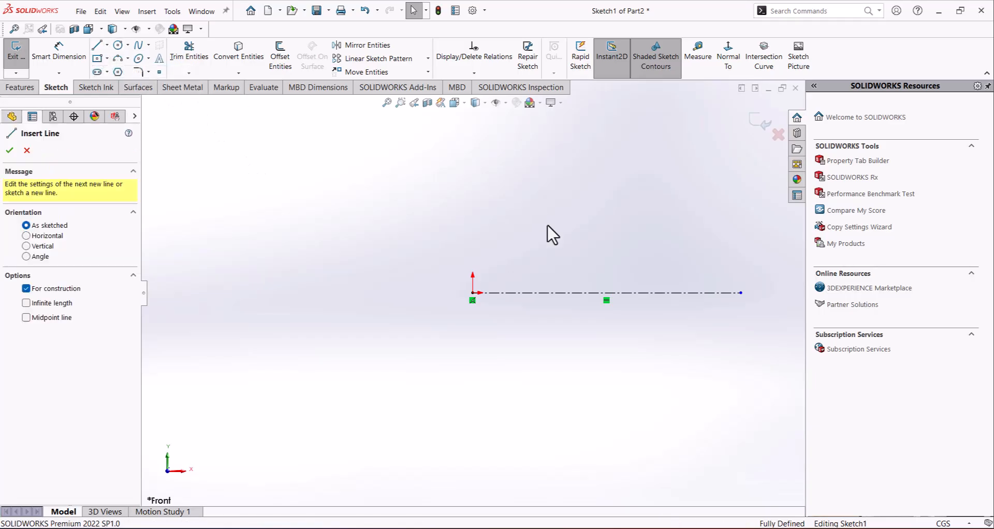
pyautogui.click(473, 294)
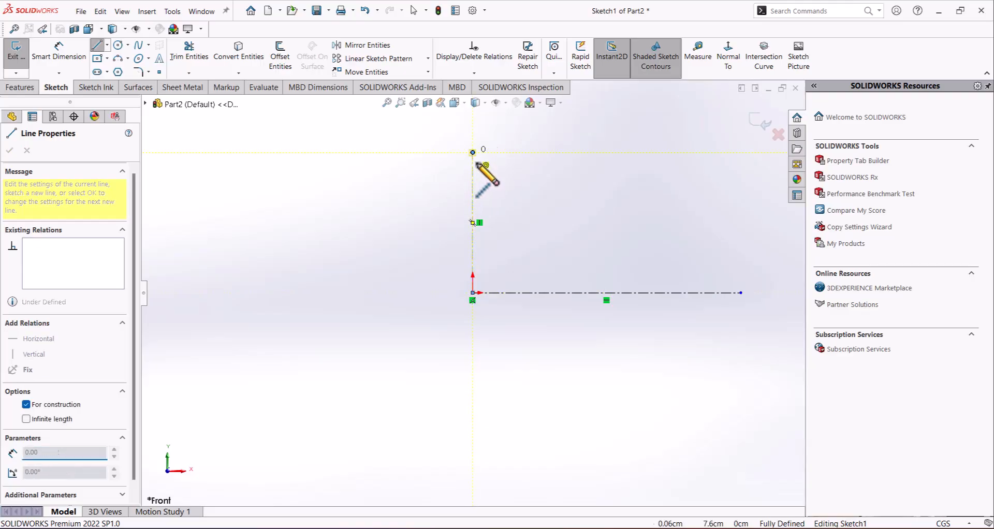
pyautogui.click(473, 153)
pyautogui.press('Escape')
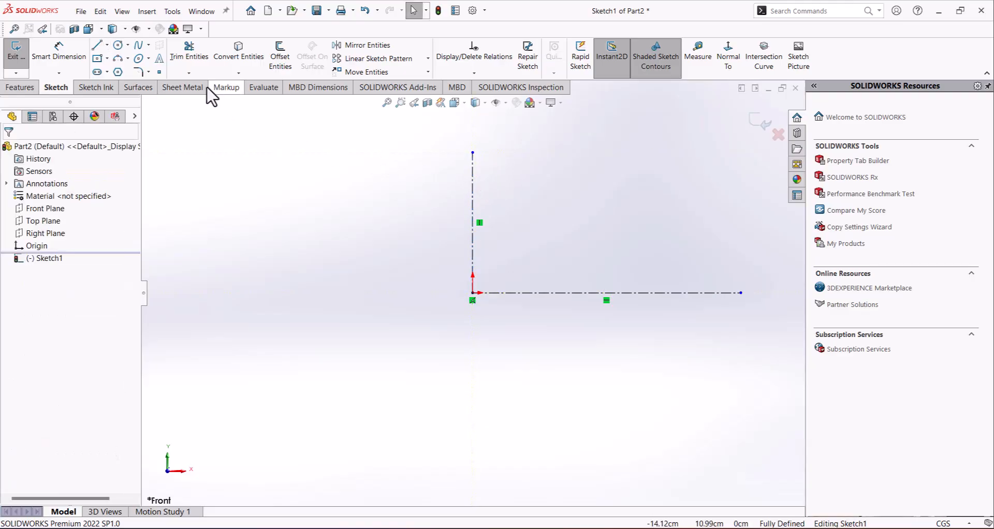
# Step: Add the sketch text COMPETENCE along the horizontal centerline
pyautogui.click(159, 58)
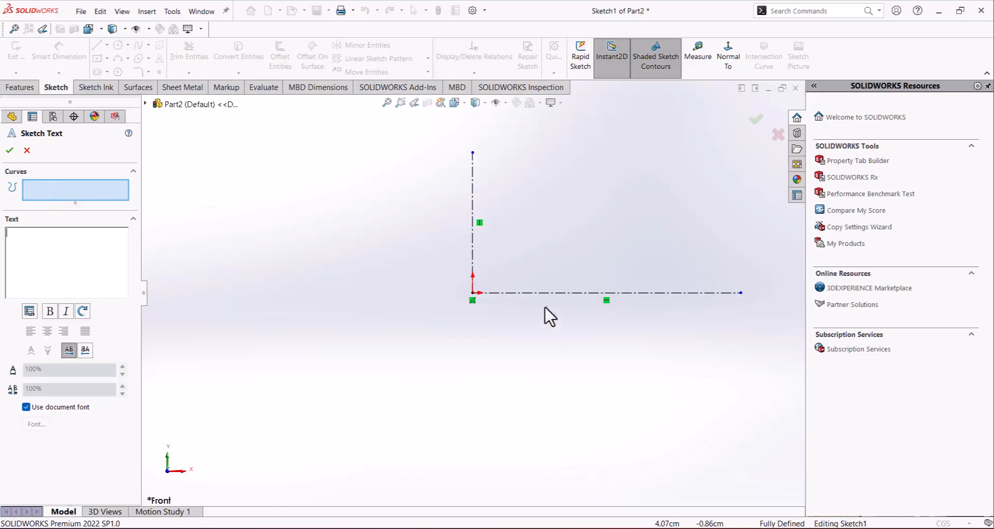
pyautogui.click(536, 293)
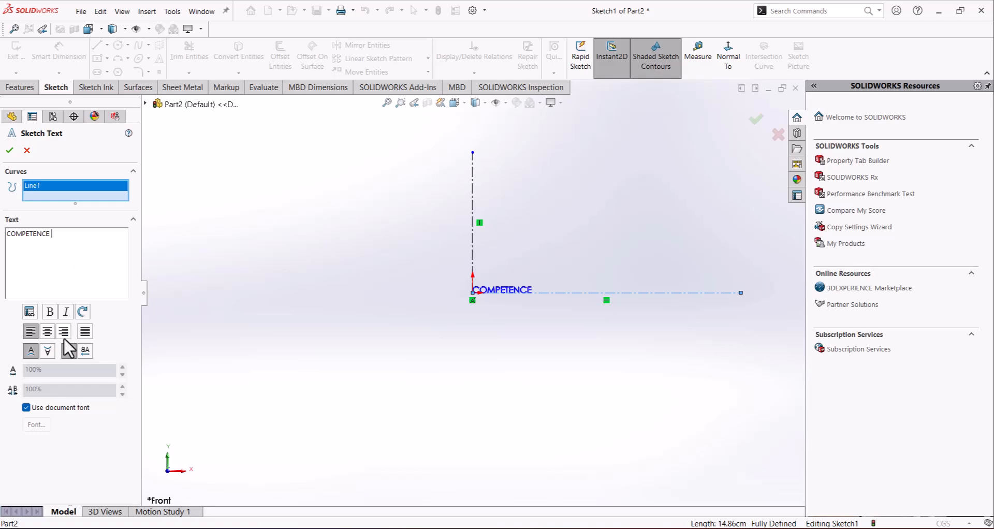
pyautogui.scroll(-5, 505, 293)
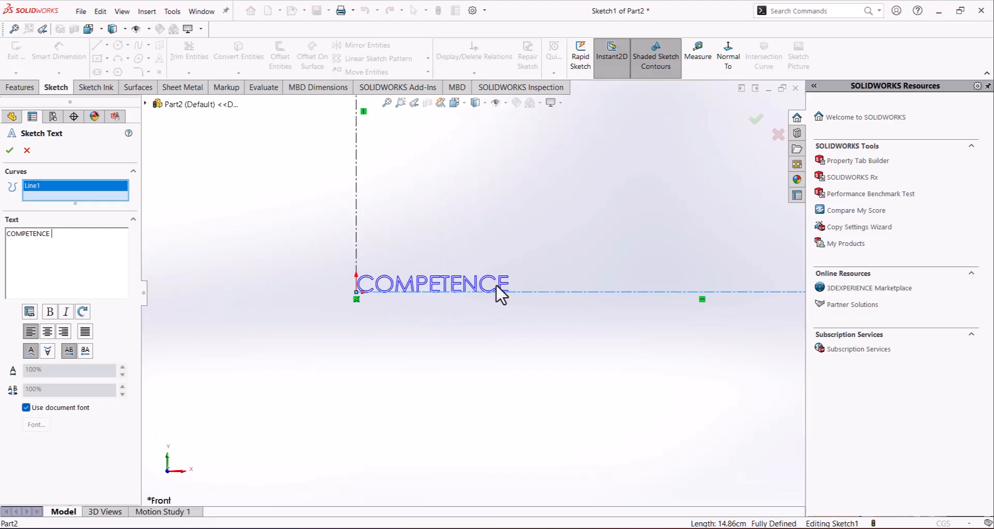
pyautogui.scroll(2, 491, 286)
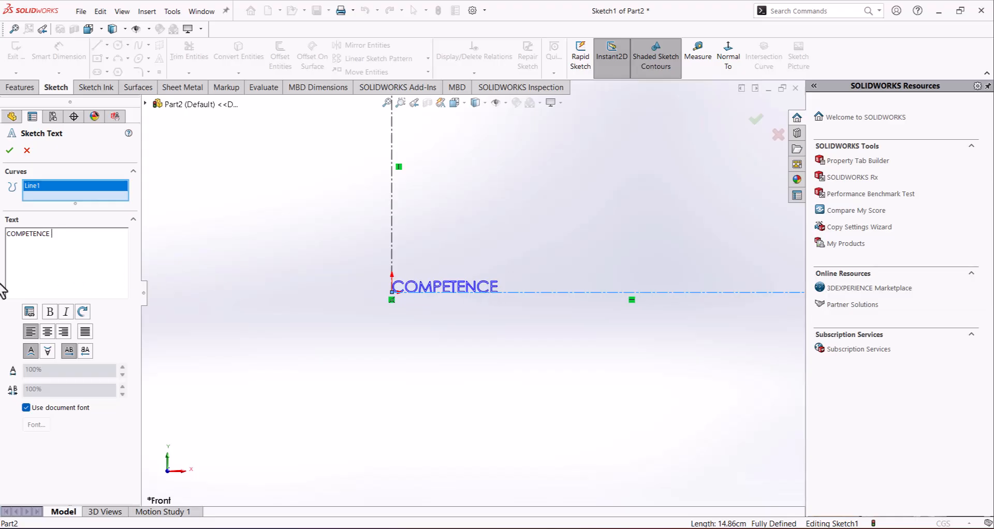
# Step: Make the sketch text COMPETENCE bold and italic
pyautogui.moveTo(2, 285); pyautogui.dragTo(1, 283)
pyautogui.click(49, 312)
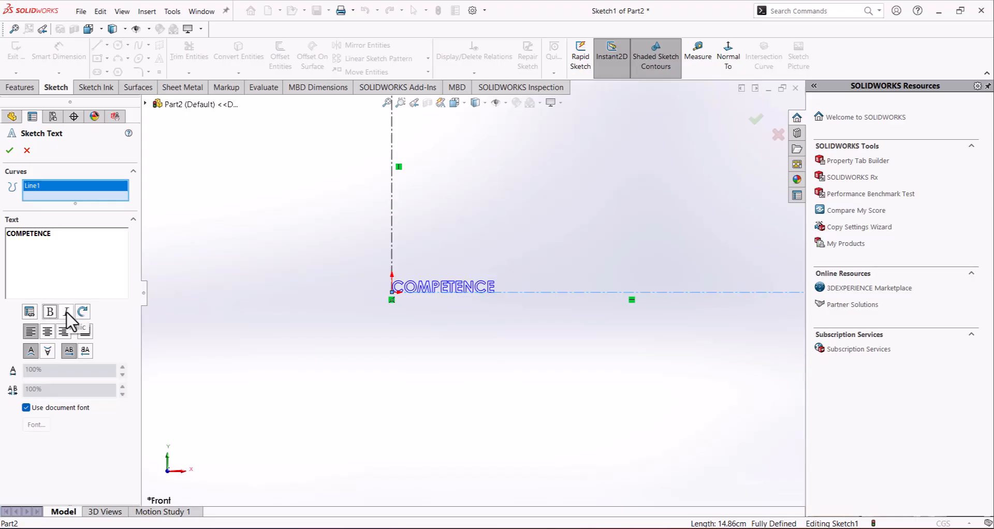
pyautogui.click(67, 311)
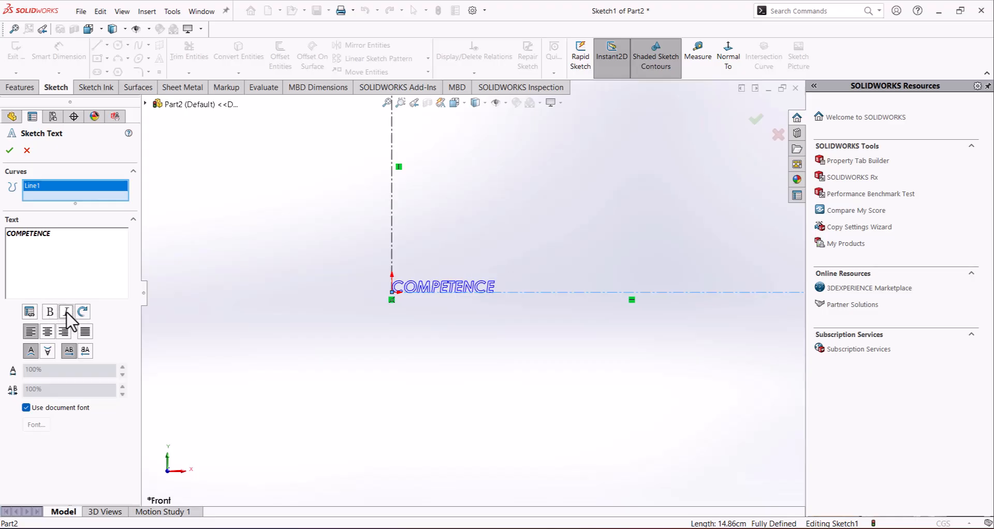
# Step: Try center alignment and full justification of the text along the centerline, and return it to left alignment
pyautogui.click(48, 334)
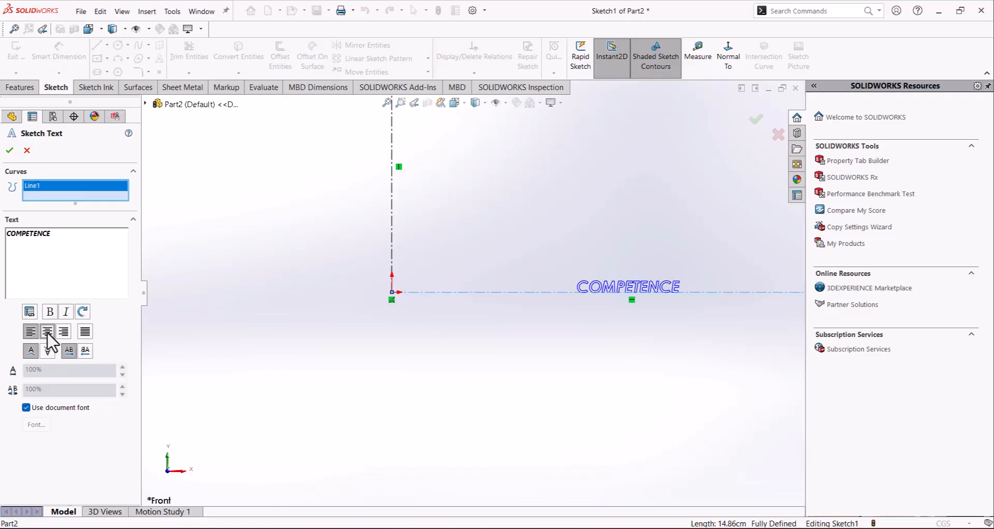
pyautogui.scroll(1, 624, 239)
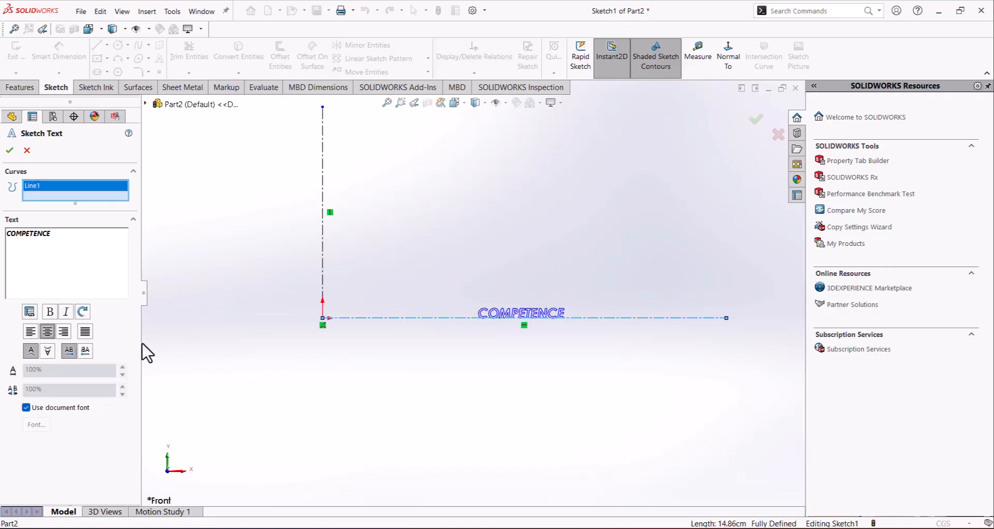
pyautogui.click(84, 334)
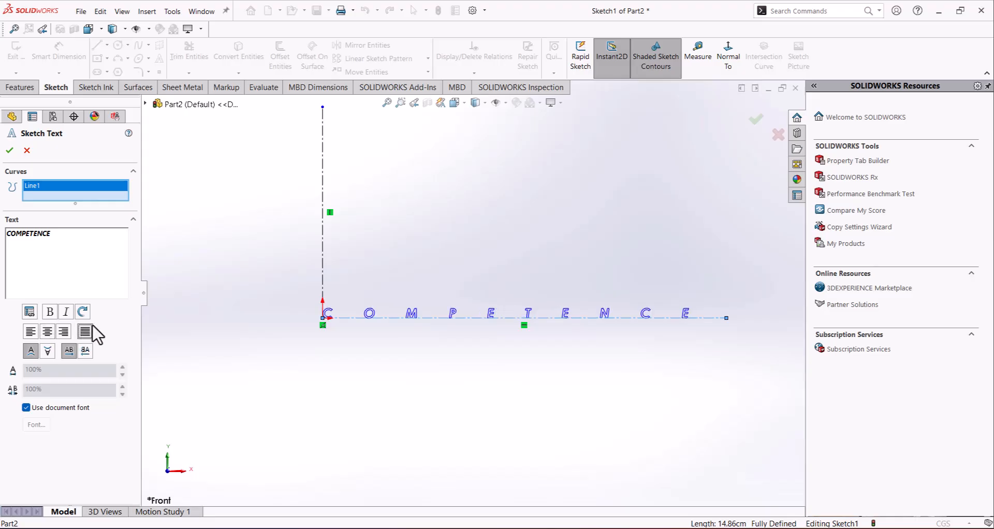
pyautogui.click(46, 332)
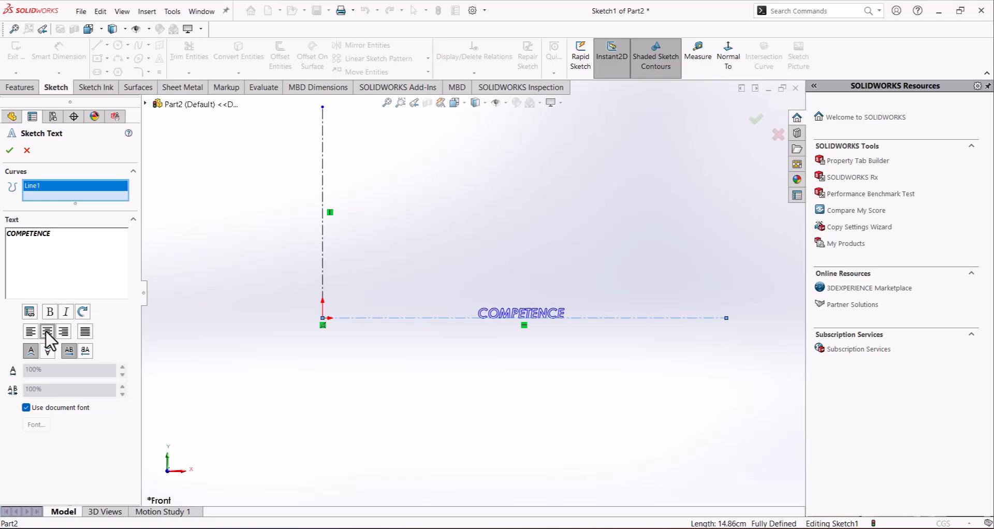
pyautogui.click(30, 334)
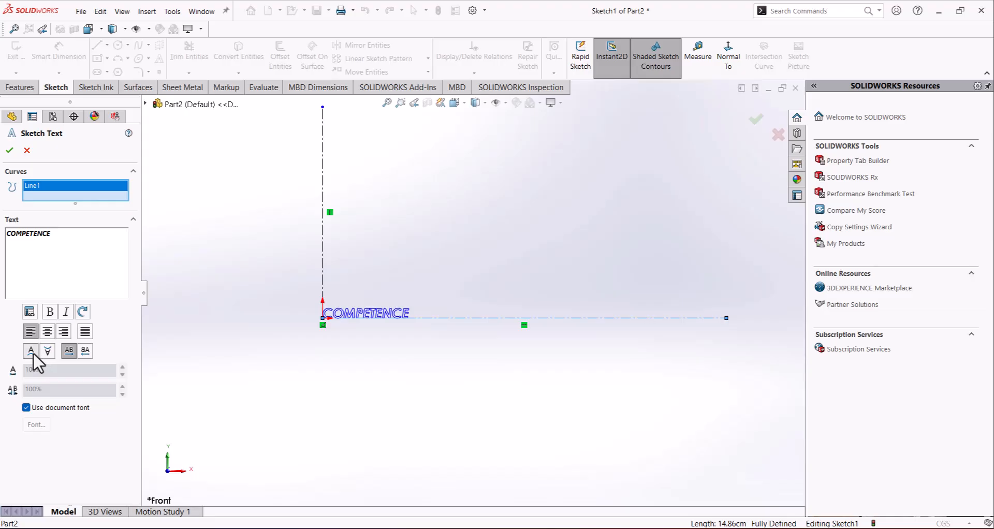
# Step: Try flipping the text vertically below the centerline and restore its upright orientation
pyautogui.click(47, 351)
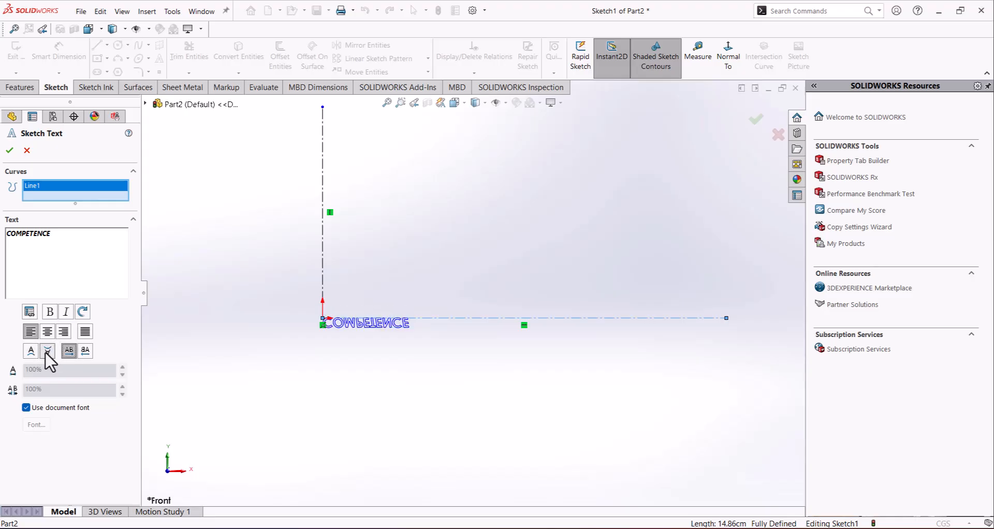
pyautogui.click(68, 351)
pyautogui.click(35, 355)
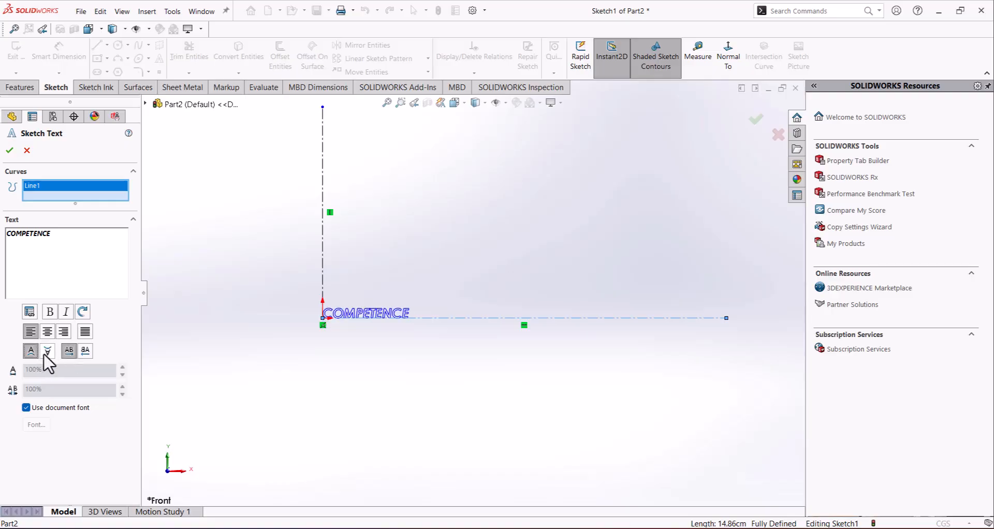
pyautogui.click(45, 354)
pyautogui.click(37, 351)
pyautogui.click(48, 352)
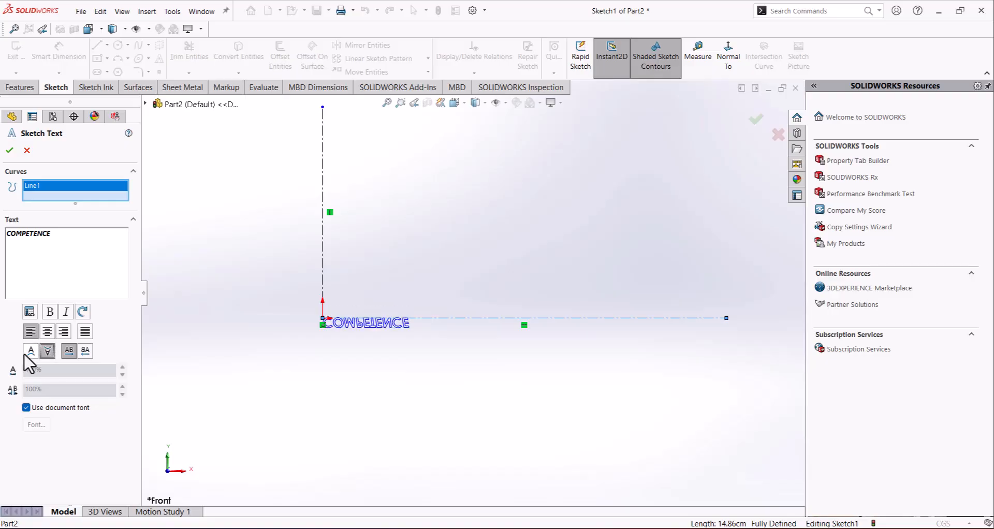
pyautogui.click(30, 352)
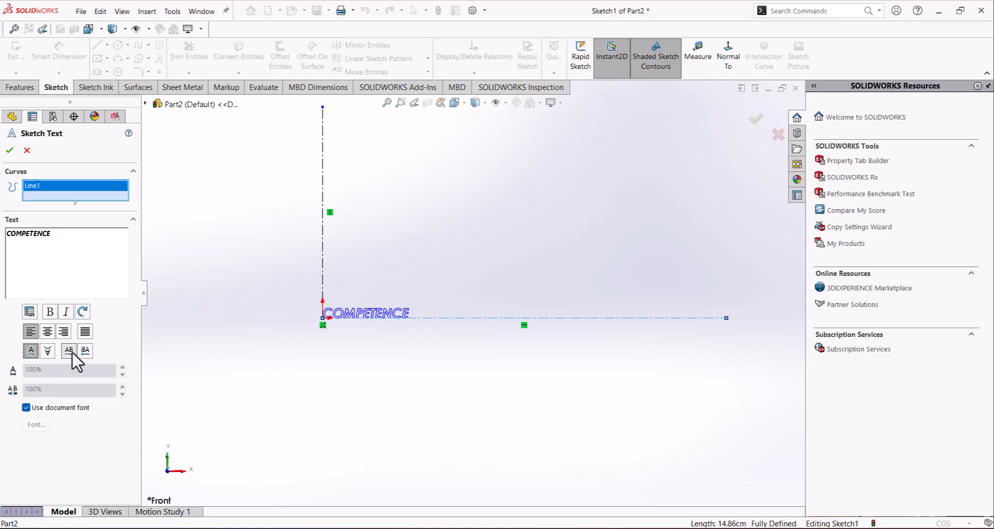
# Step: Try mirroring the text horizontally and restore its normal reading direction
pyautogui.click(84, 352)
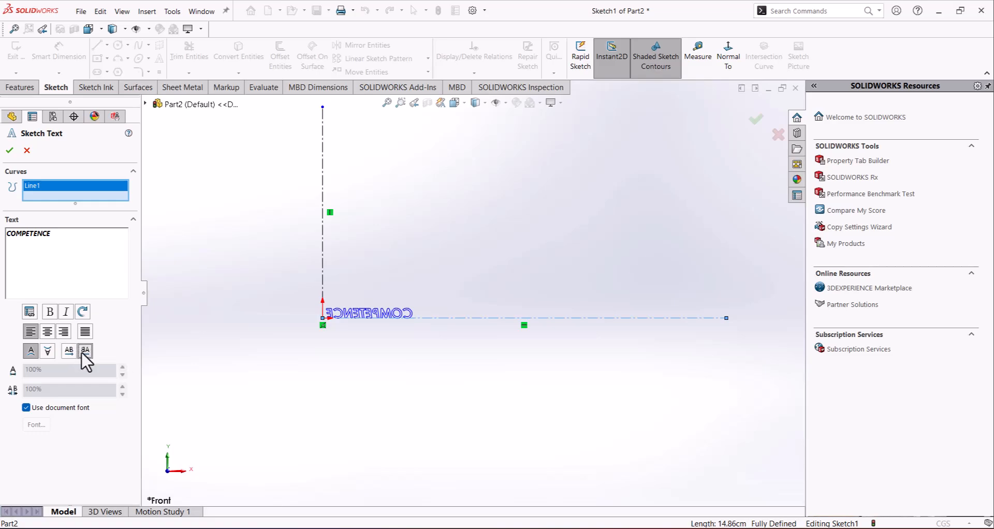
pyautogui.click(84, 351)
pyautogui.click(85, 352)
pyautogui.click(69, 351)
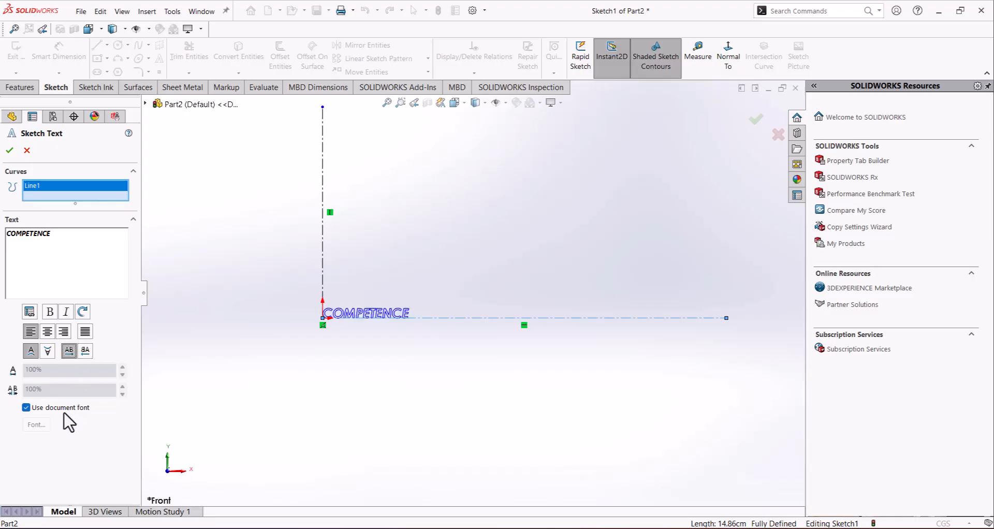
# Step: Override the document font for the sketch text with Century Gothic Bold and a larger height in points
pyautogui.click(25, 409)
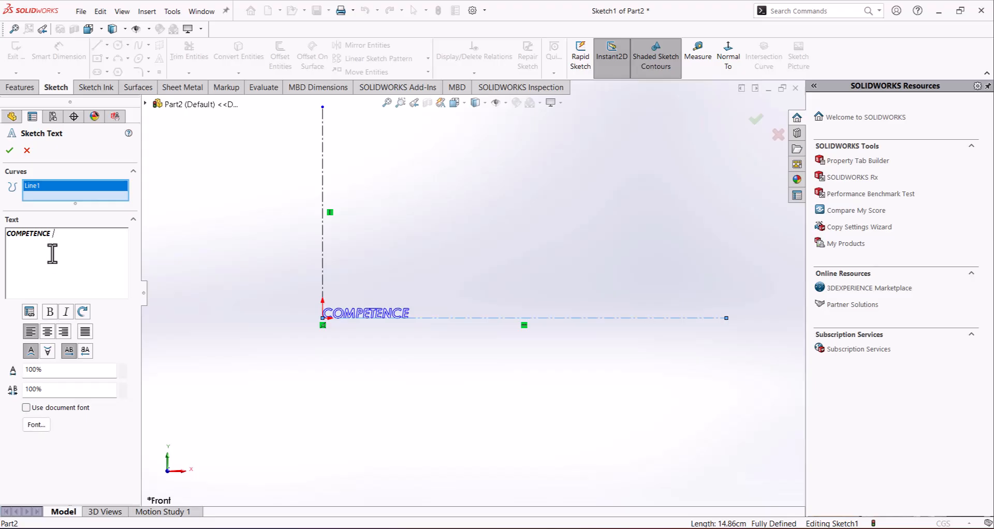
pyautogui.doubleClick(53, 259)
pyautogui.click(43, 424)
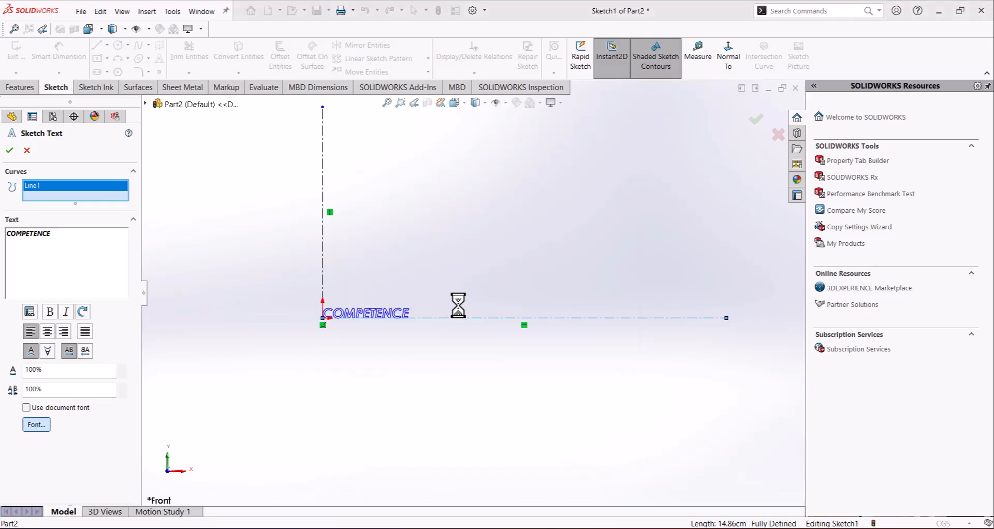
pyautogui.moveTo(405, 178); pyautogui.dragTo(456, 178)
pyautogui.scroll(10, 480, 236)
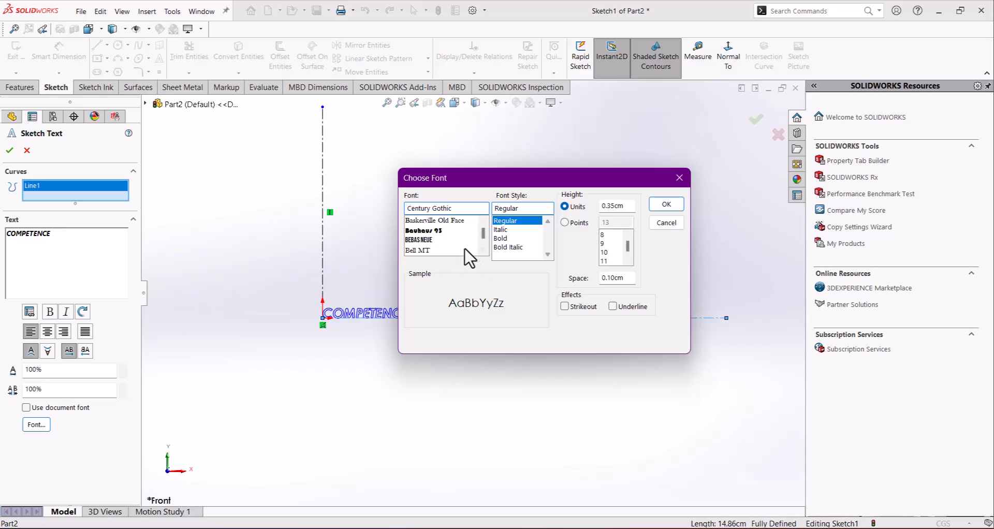
pyautogui.scroll(5, 487, 229)
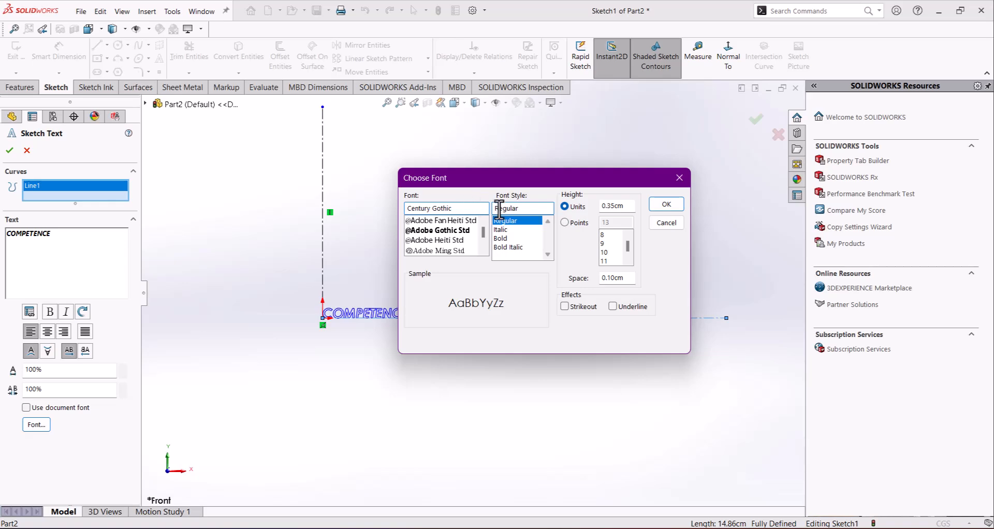
pyautogui.click(506, 239)
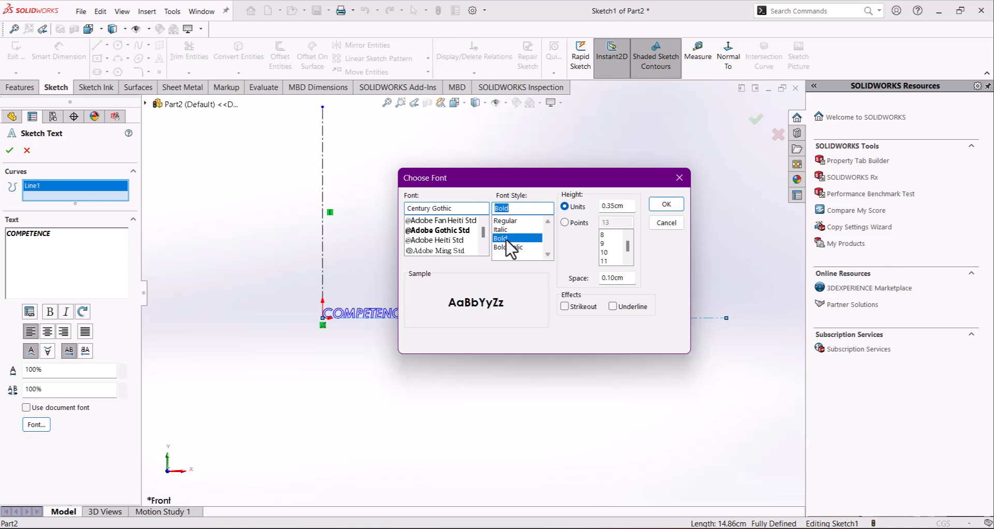
pyautogui.click(570, 222)
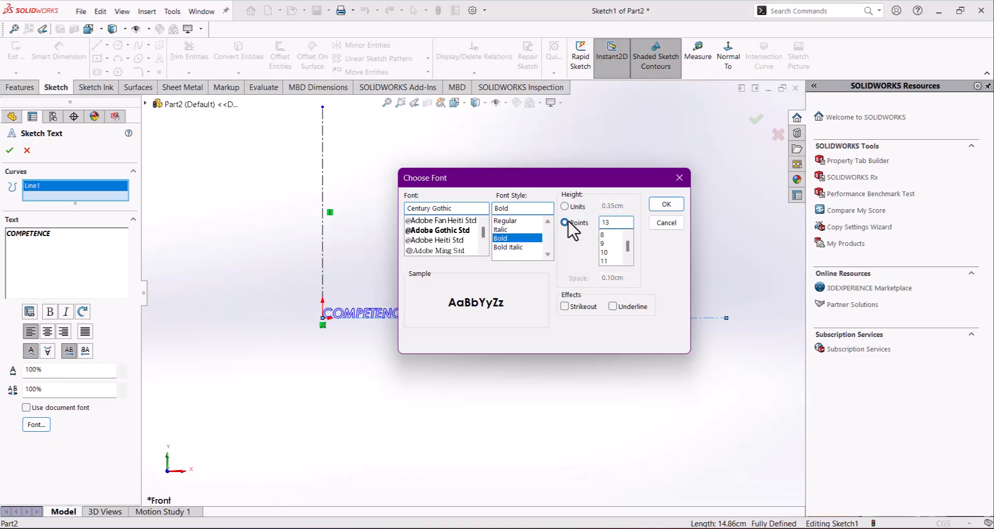
pyautogui.moveTo(628, 250); pyautogui.dragTo(628, 260)
pyautogui.click(665, 206)
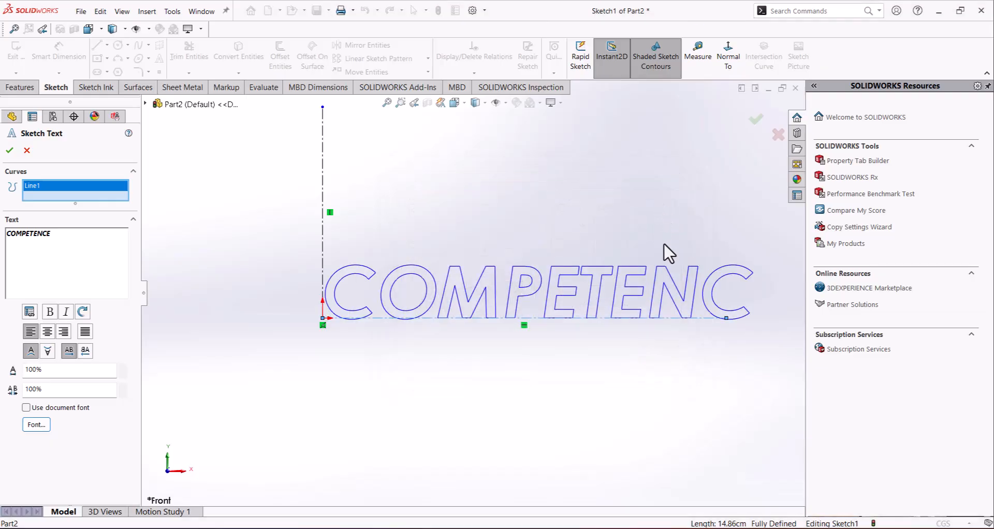
pyautogui.scroll(2, 730, 321)
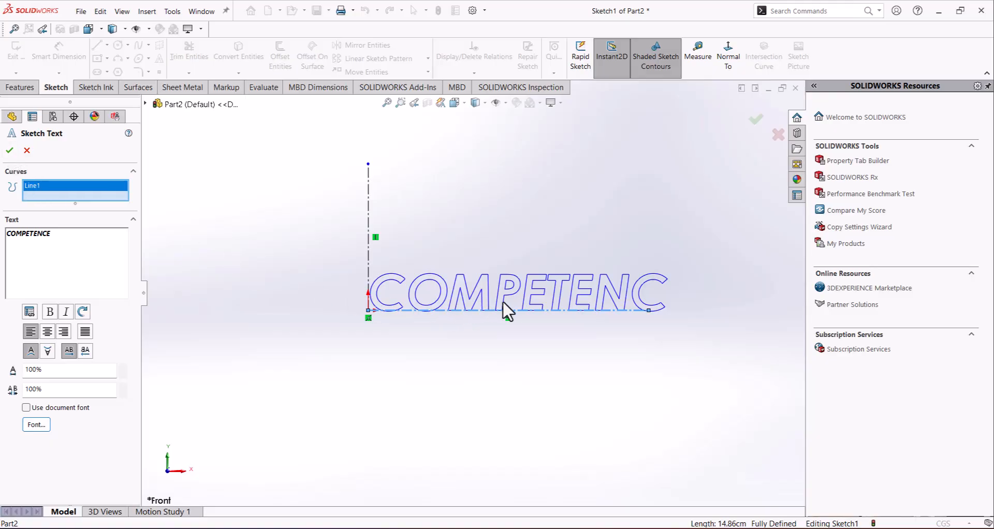
pyautogui.scroll(1, 673, 320)
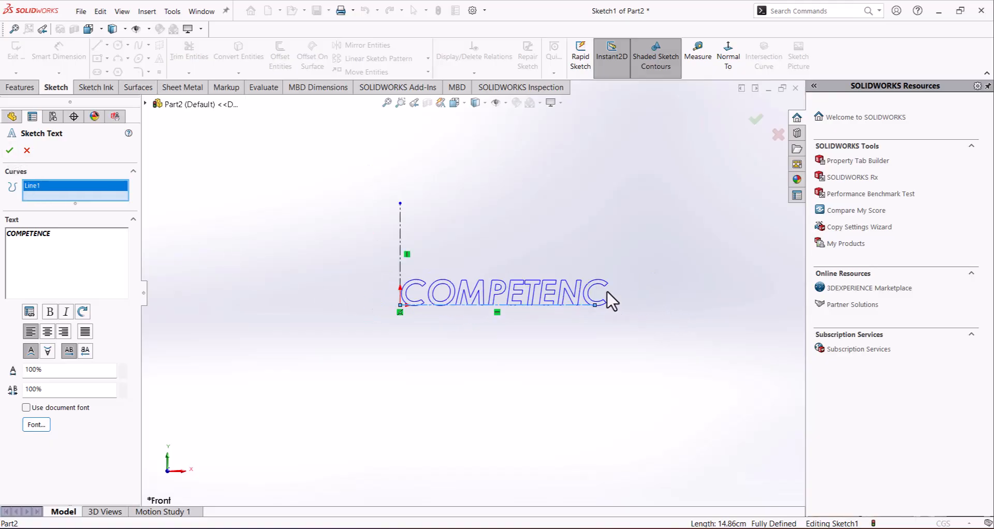
# Step: Try to lengthen the horizontal centerline from its free endpoint, and remove that line from the text's curve selection
pyautogui.scroll(-2, 606, 300)
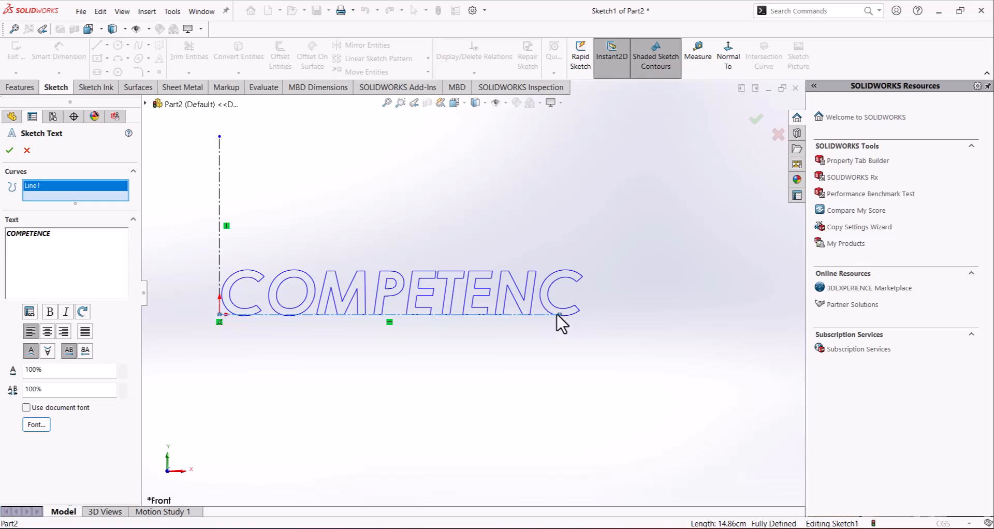
pyautogui.moveTo(559, 315); pyautogui.dragTo(599, 314)
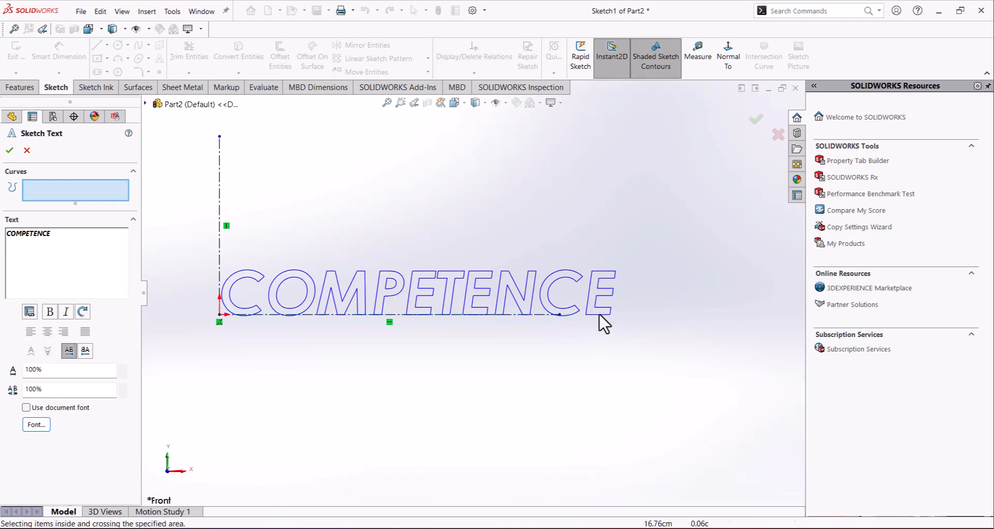
pyautogui.click(560, 314)
pyautogui.click(562, 316)
pyautogui.click(561, 315)
pyautogui.click(561, 315)
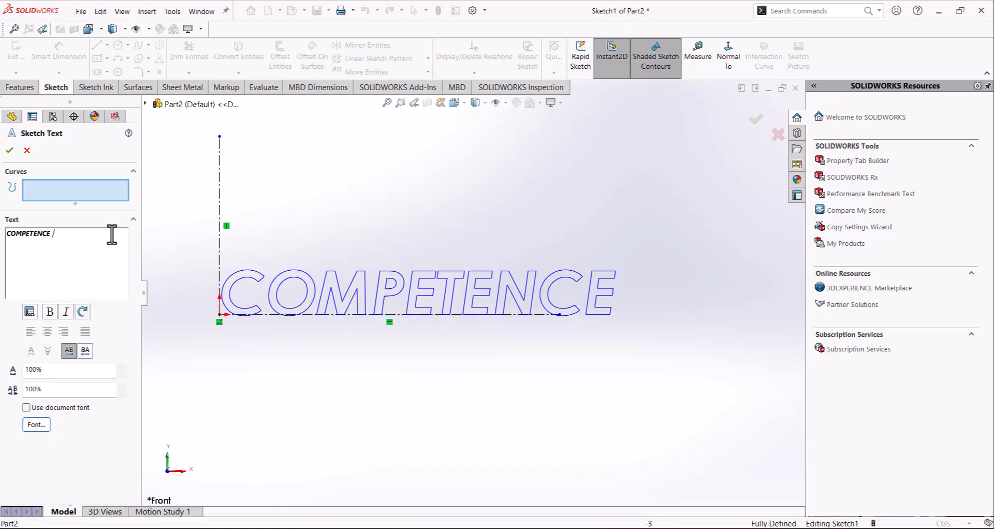
# Step: Accept the COMPETENCE sketch text and exit the sketch
pyautogui.click(9, 151)
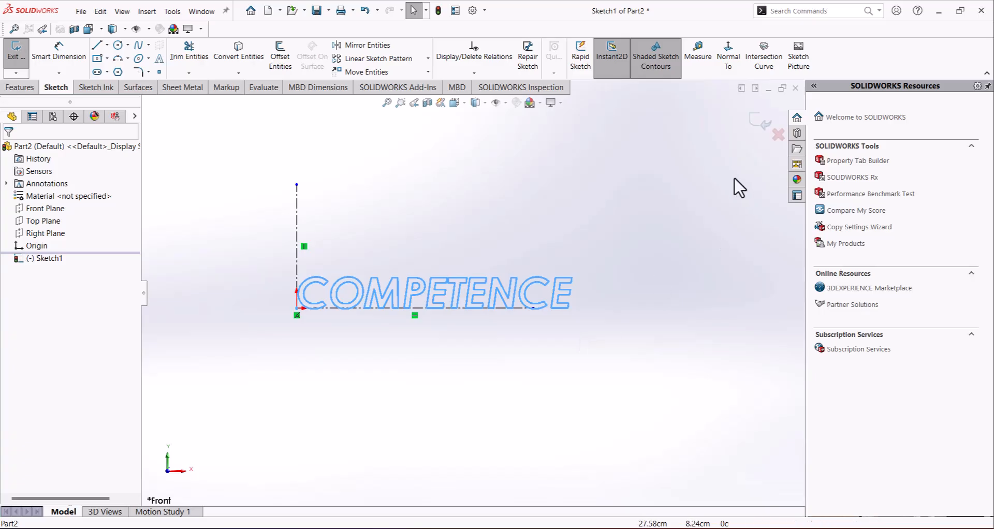
pyautogui.click(759, 124)
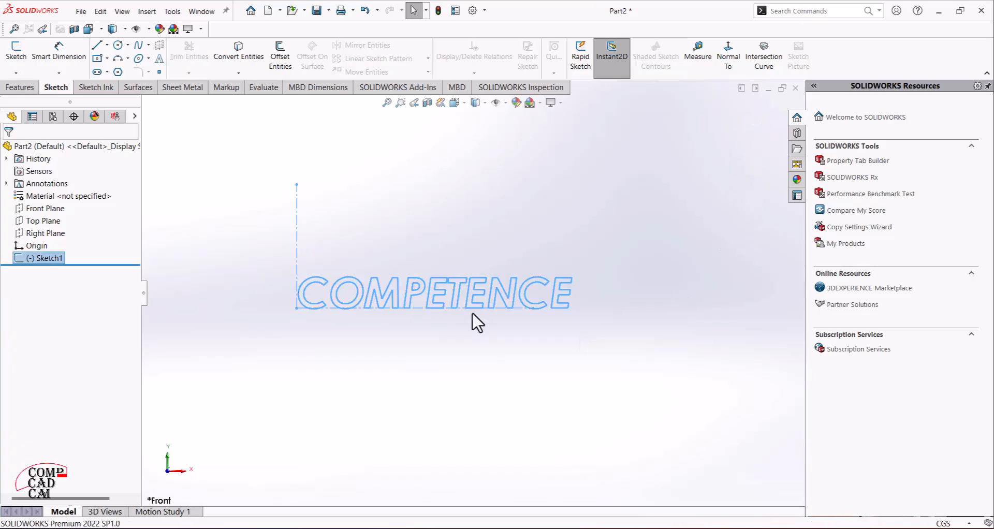
pyautogui.scroll(-2, 428, 333)
pyautogui.moveTo(429, 333)
pyautogui.mouseDown(button='middle')
pyautogui.moveTo(371, 346)
pyautogui.moveTo(387, 364)
pyautogui.moveTo(457, 291)
pyautogui.moveTo(473, 286)
pyautogui.moveTo(456, 297)
pyautogui.moveTo(476, 299)
pyautogui.mouseUp(button='middle')
pyautogui.scroll(1, 476, 299)
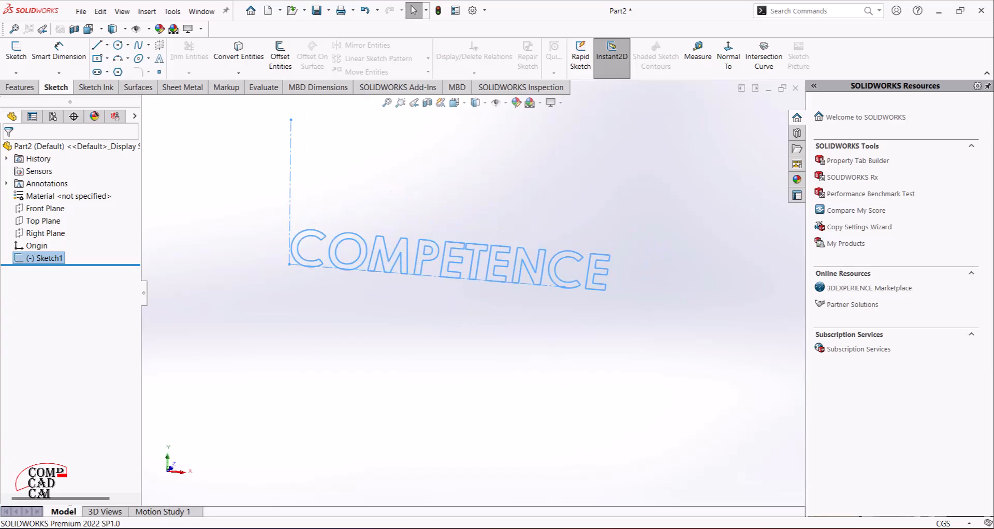